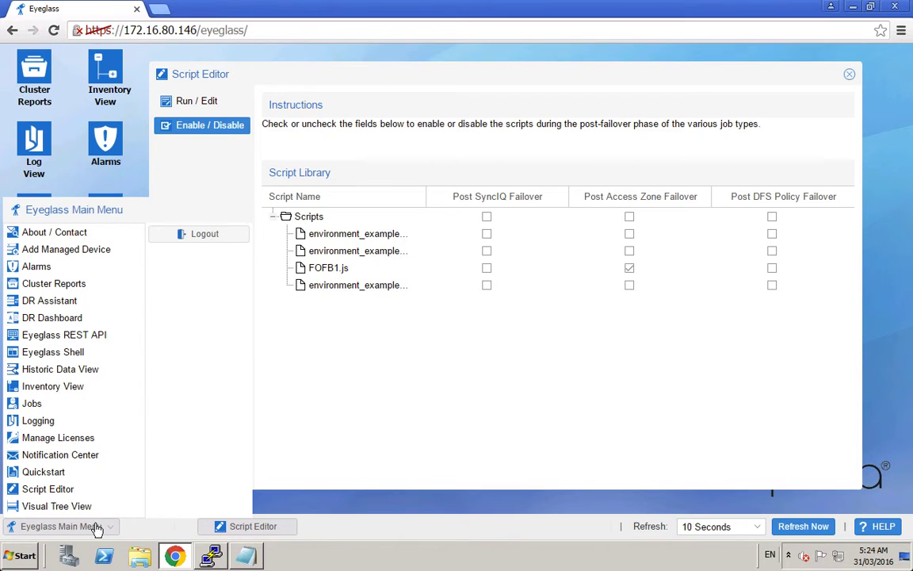
Open the Eyeglass REST API window, examine the test1 API token entry, and close the window.
click(94, 337)
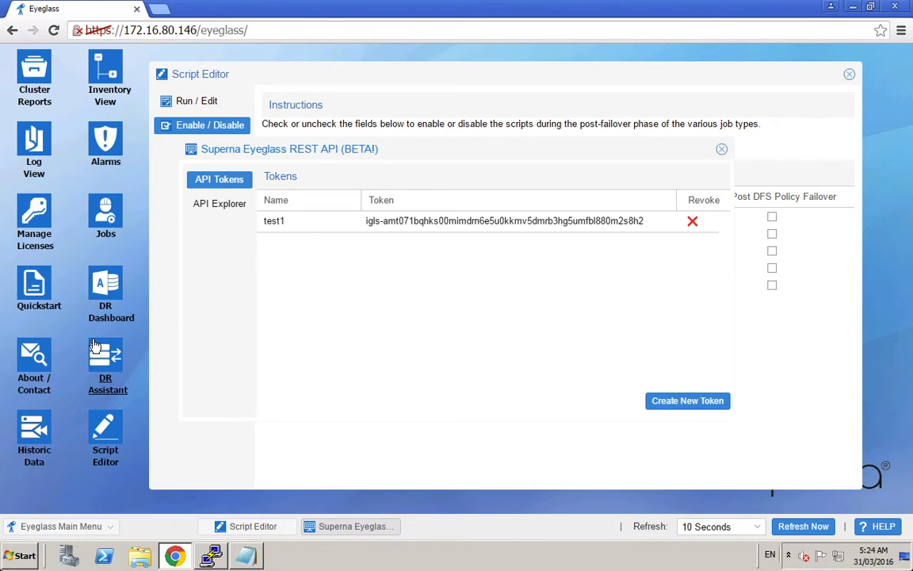
click(332, 231)
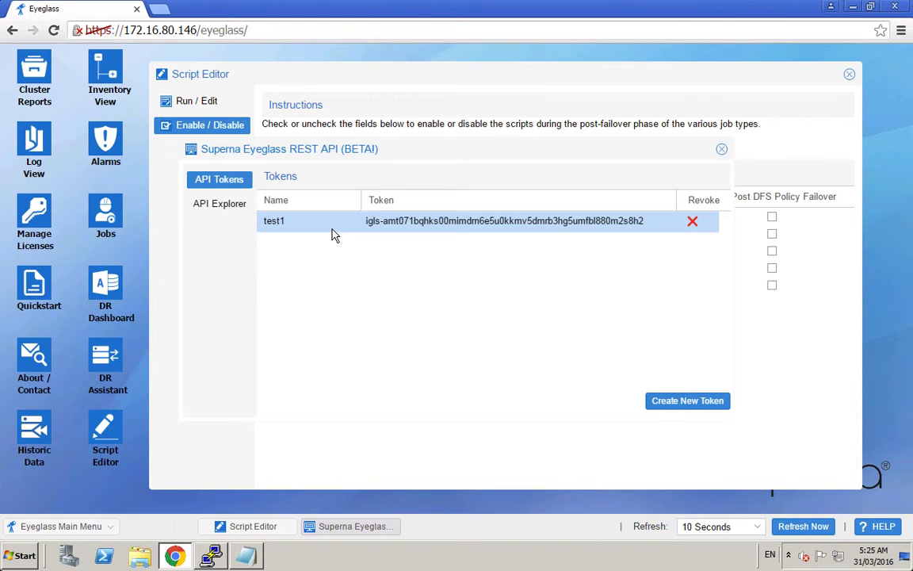
click(722, 151)
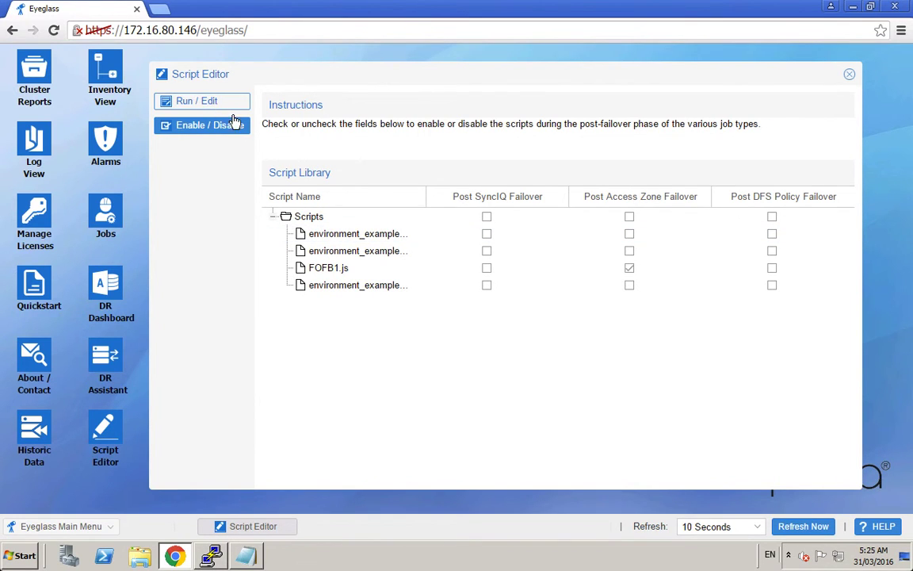
Review the FOFB1.js script and its post-failover enablement settings, and close the Script Editor.
click(208, 106)
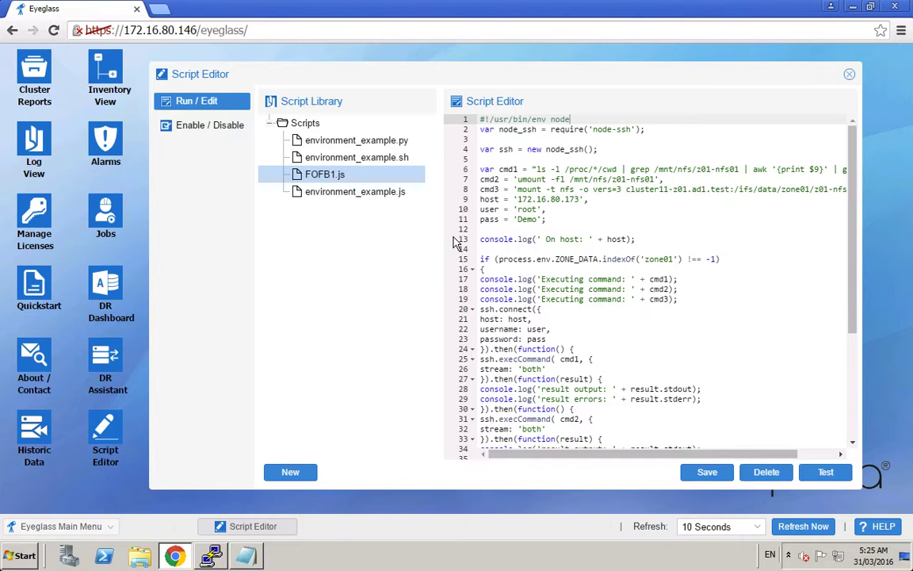
click(215, 132)
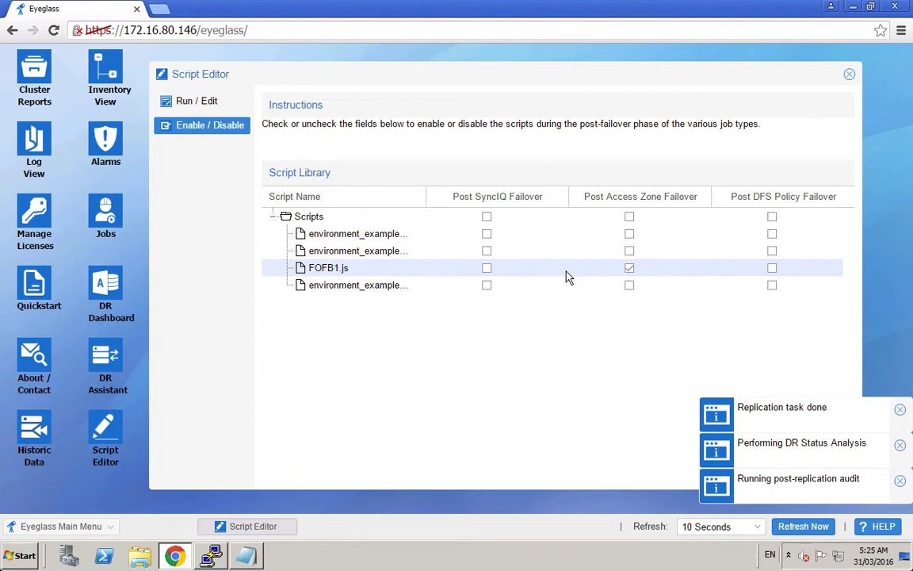
click(848, 85)
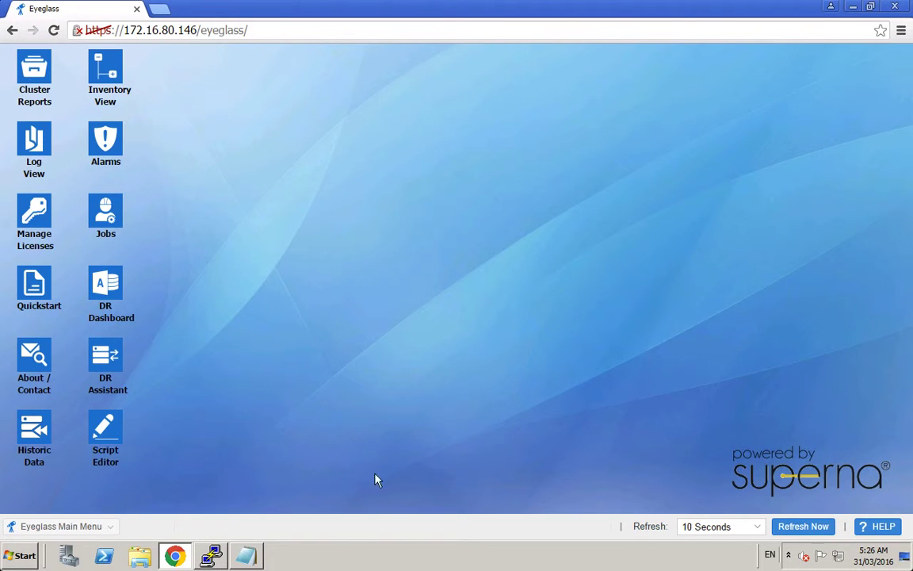
Switch to the PuTTY session on src04, dismiss the security alert, and run nfsstat -m to check the NFS mount's server address.
click(211, 555)
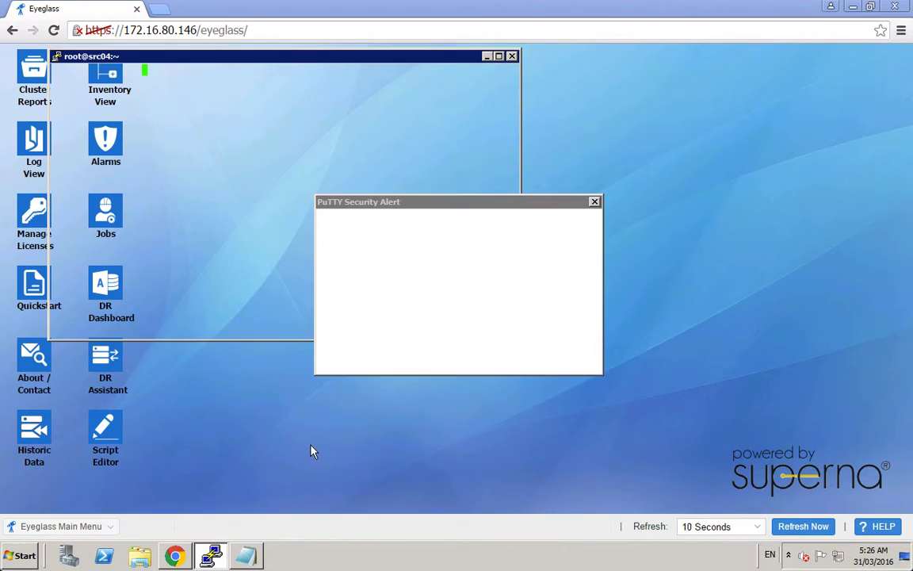
click(507, 357)
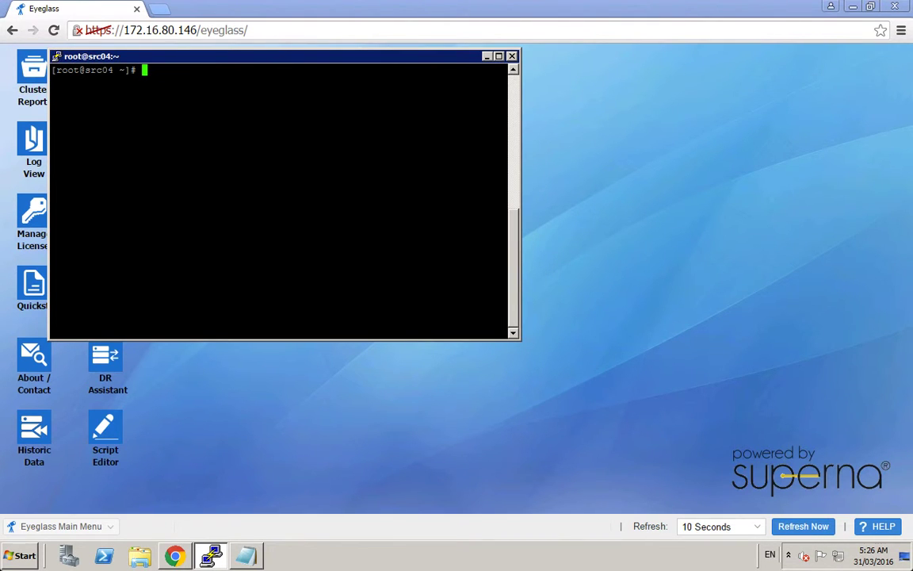
text(nfsstat -m)
key(Return)
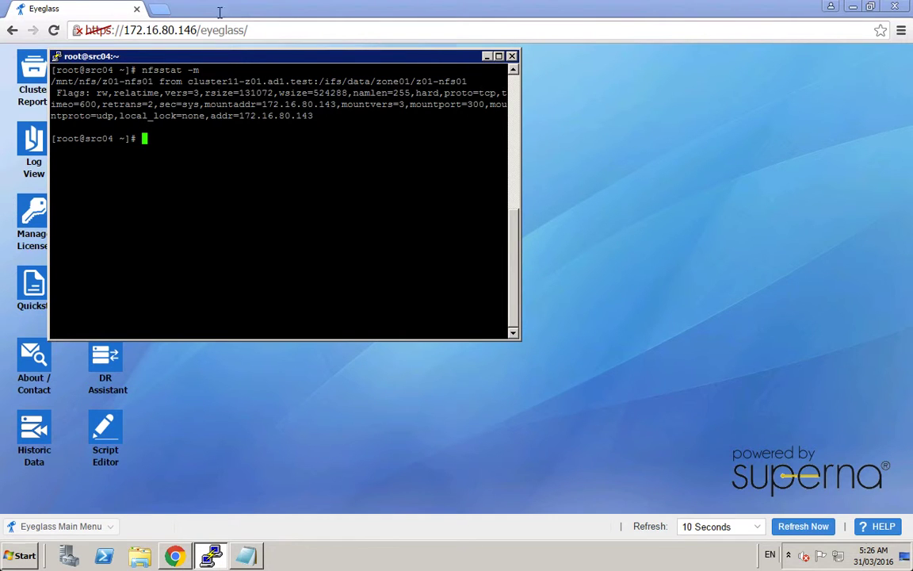
drag(235, 116, 412, 117)
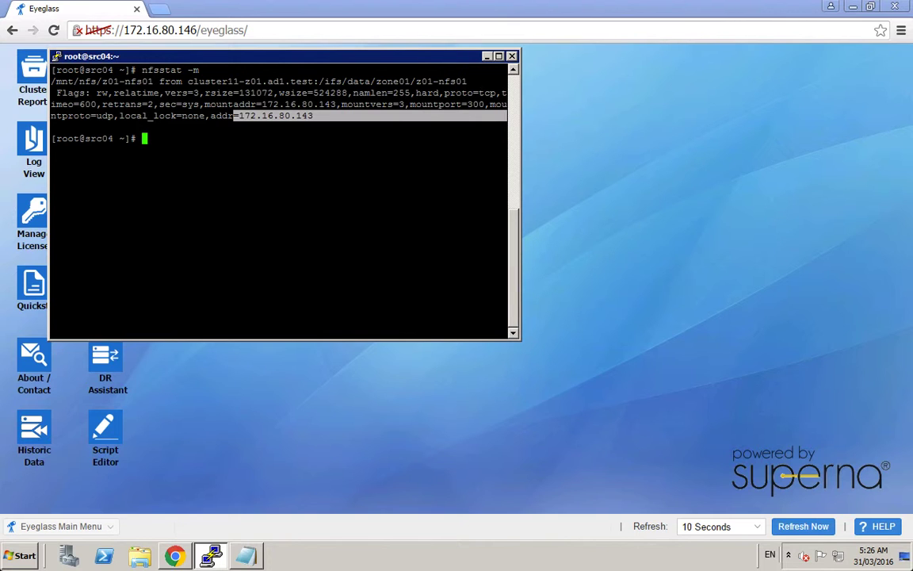
Query /sera/v1/nodes on 172.16.80.146 with curl and the API key, and query the zones of the cluster11 node.
key(shift+Insert)
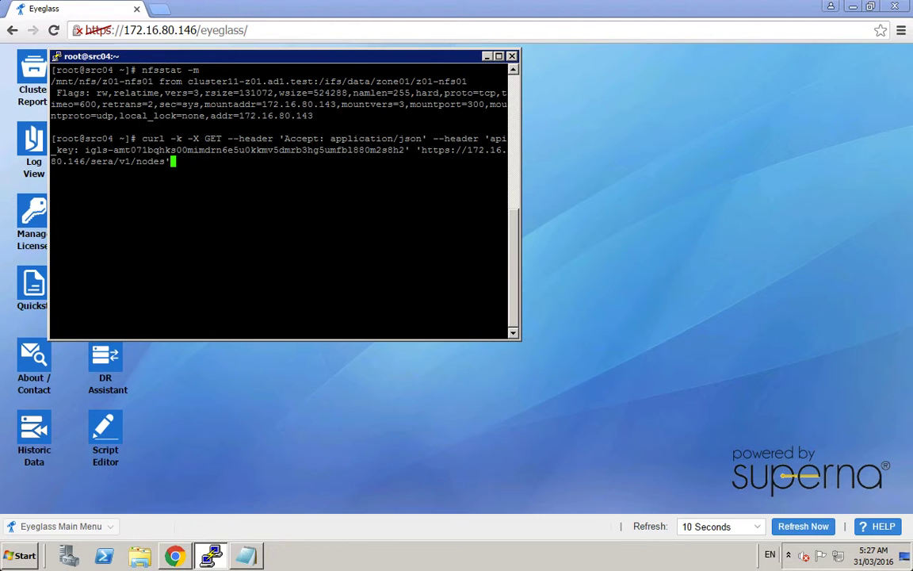
key(Return)
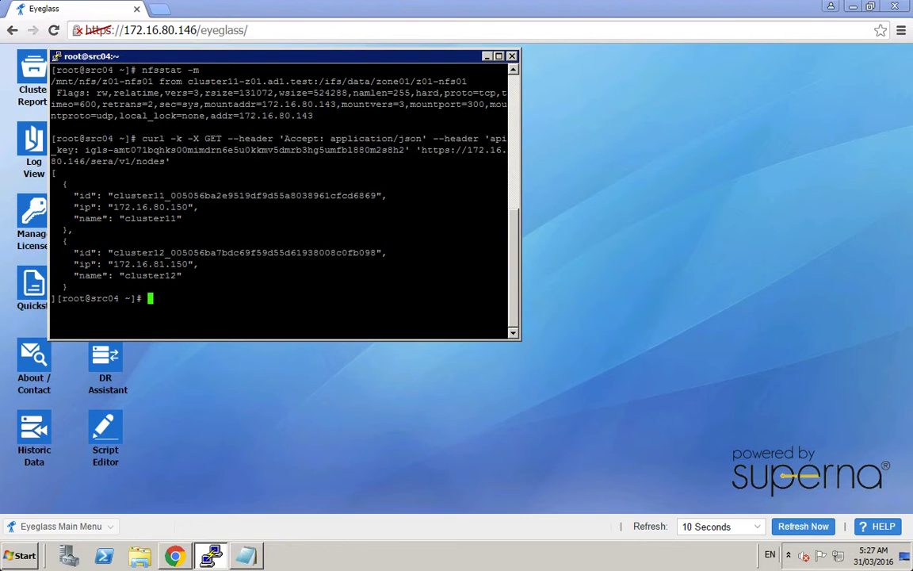
key(shift+Insert)
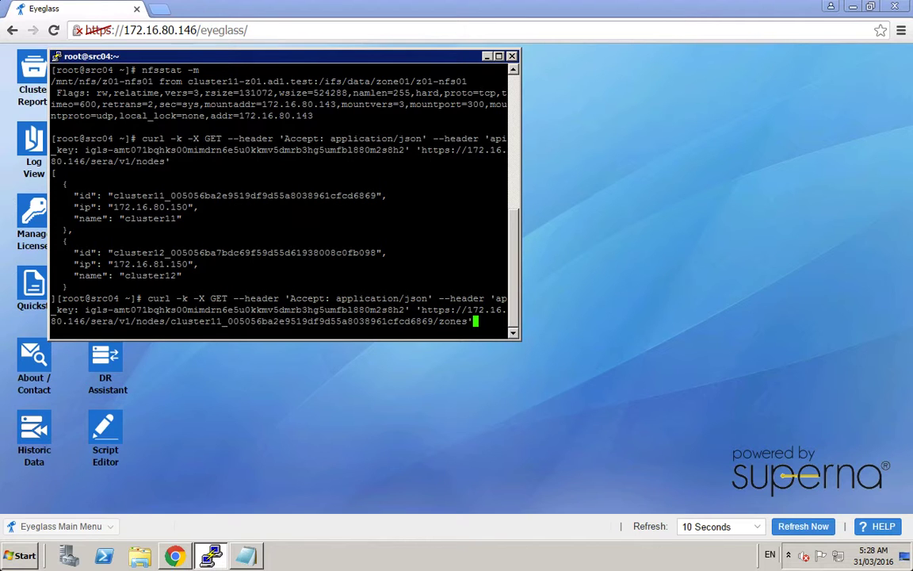
key(Return)
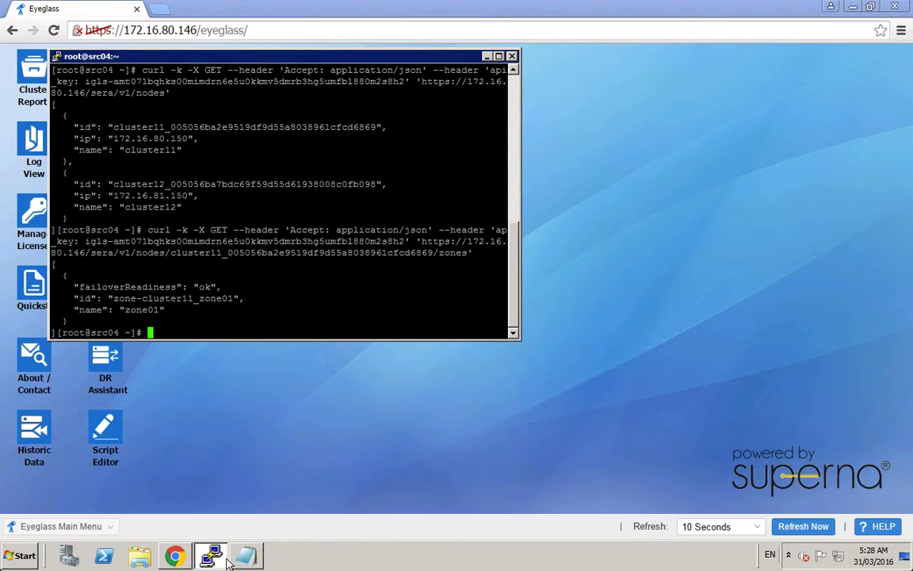
Submit a curl POST with the API key to fail zone-cluster11_zone01 over from cluster11 to cluster12, and query the status of the returned job ID.
key(shift+Insert)
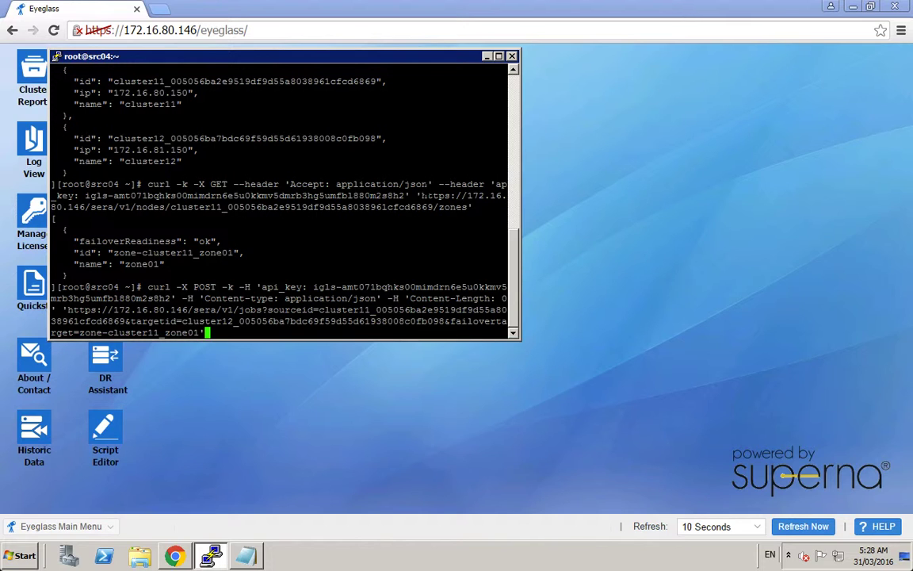
key(Return)
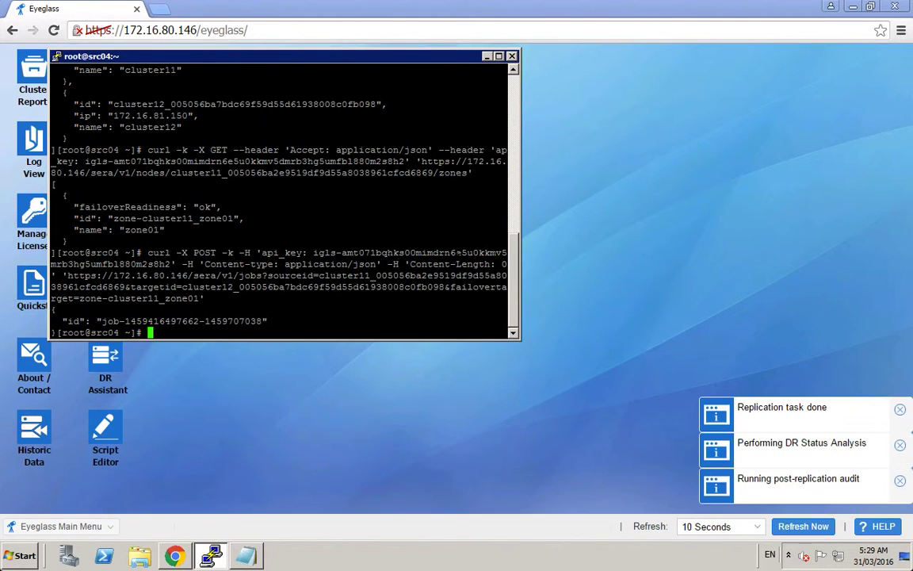
key(shift+Insert)
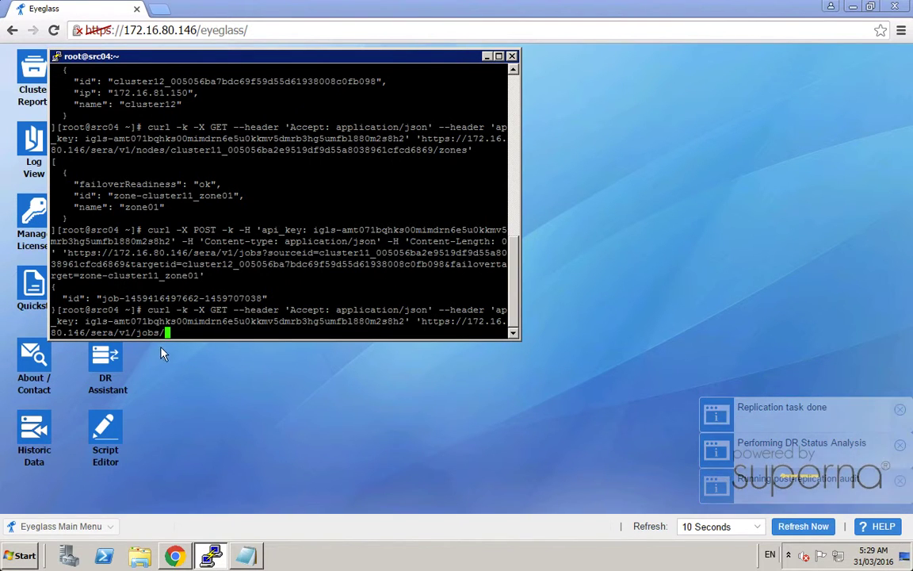
drag(101, 298, 262, 298)
key(shift+Insert)
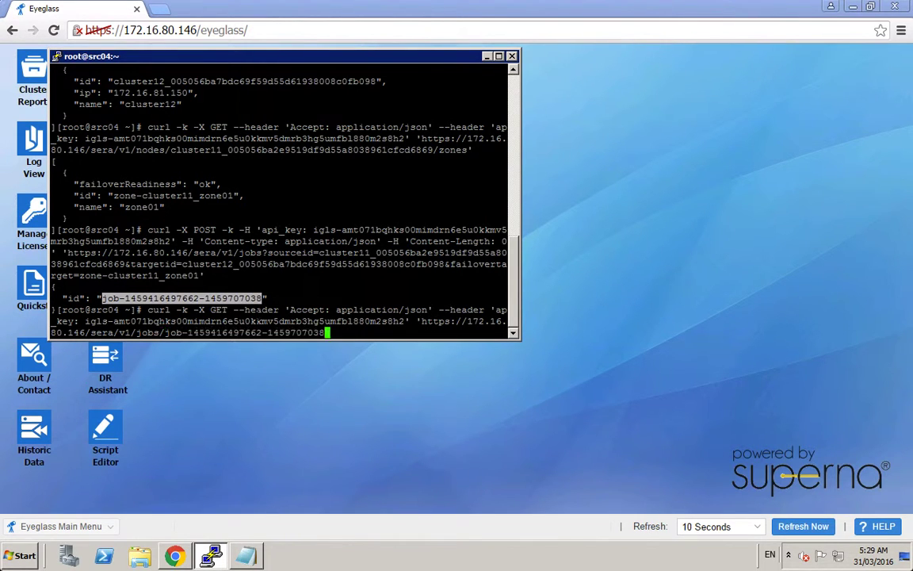
text(')
key(Return)
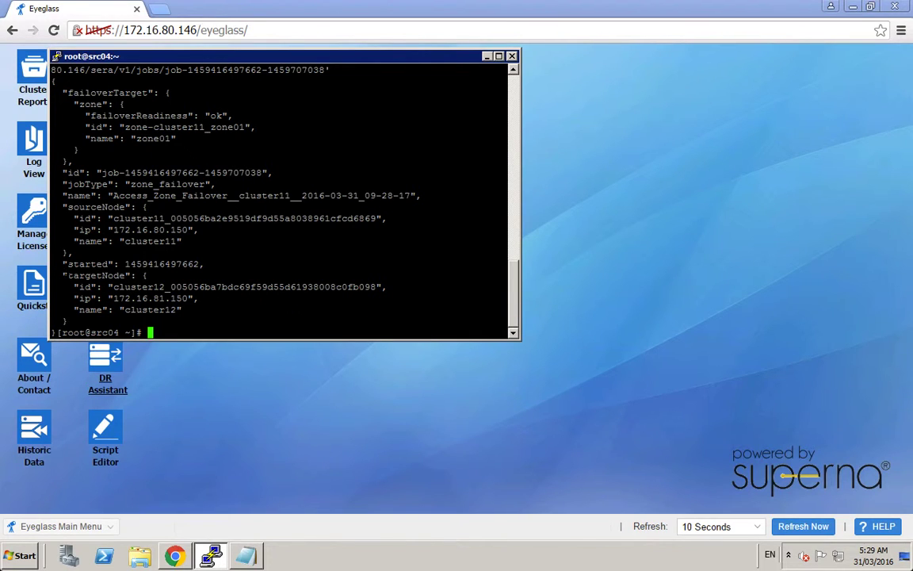
drag(63, 264, 199, 264)
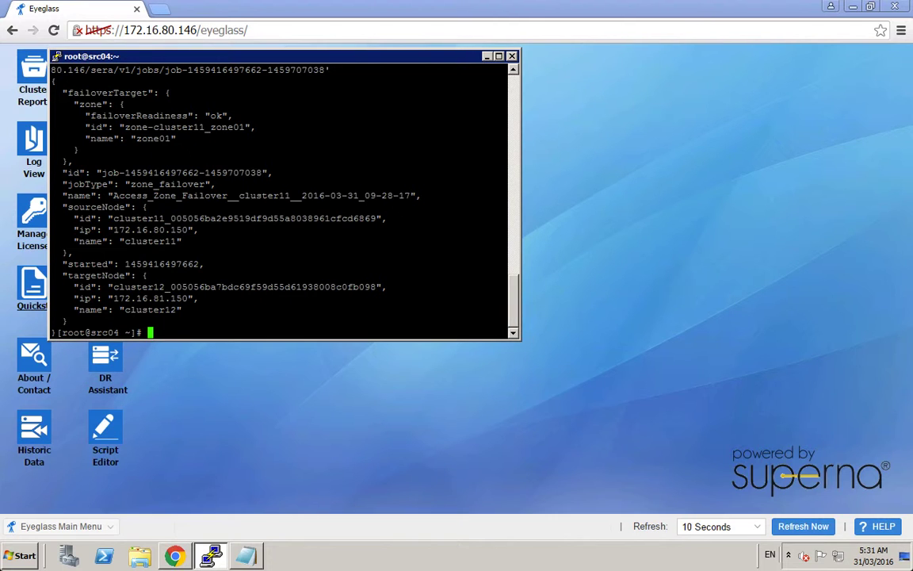
Rerun the cluster11 failover job's status query with its API key and examine the finished and success fields.
key(Up)
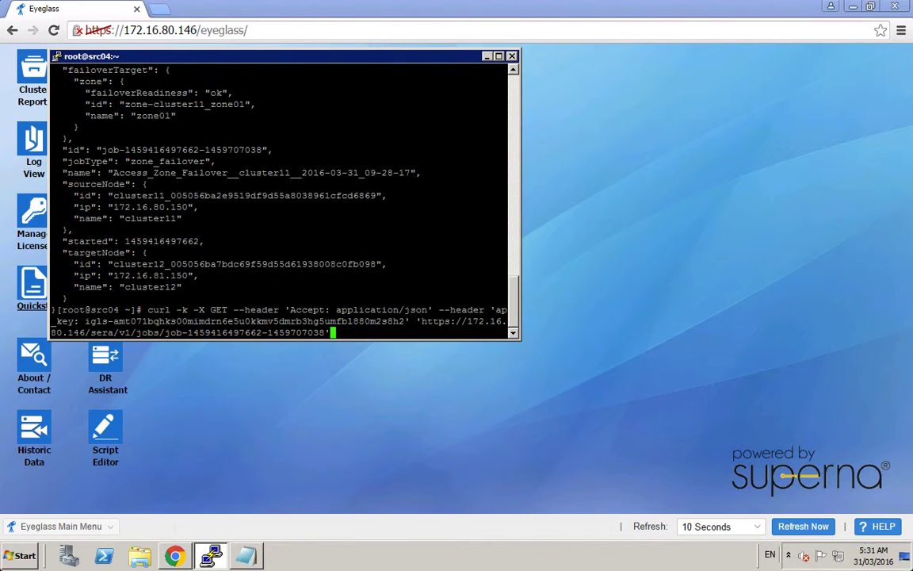
key(Return)
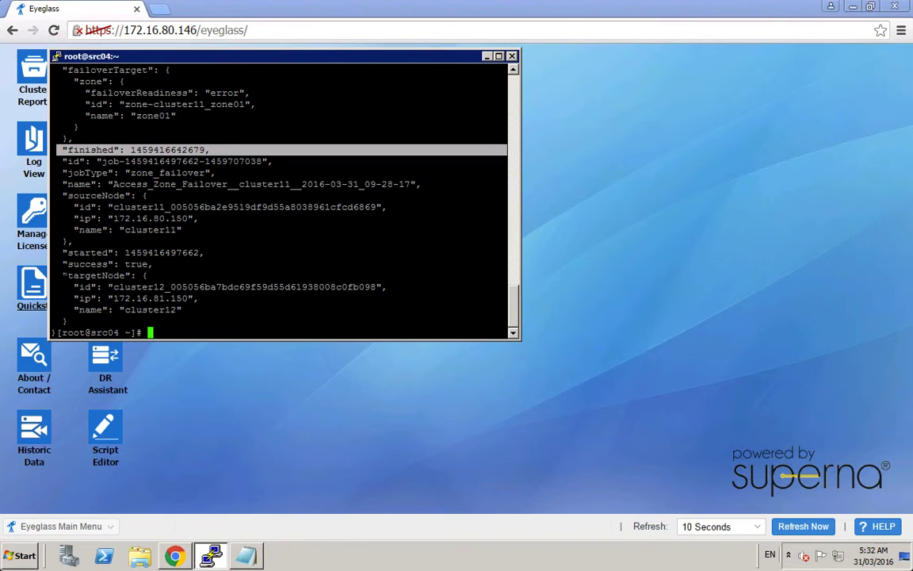
drag(63, 264, 157, 264)
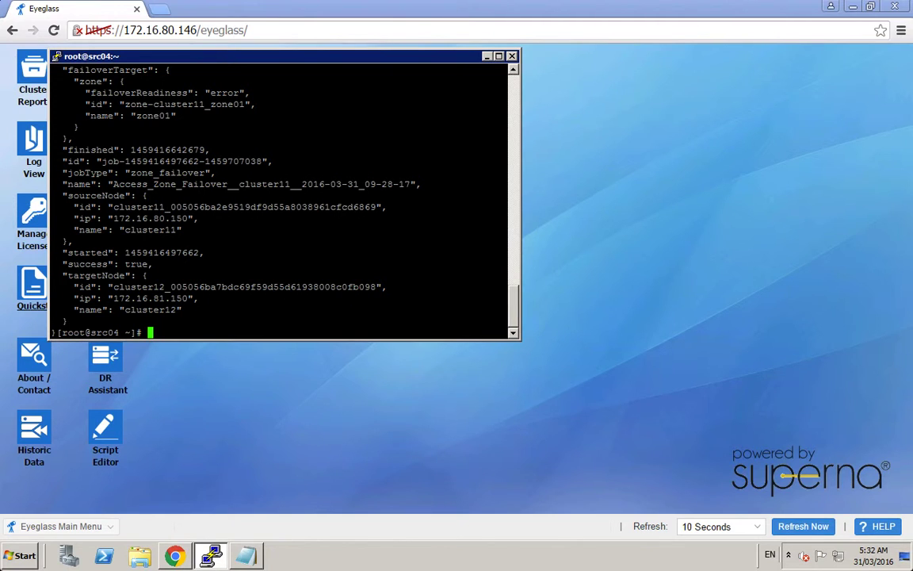
Run nfsstat -m to check which server address the NFS mount uses following the failover to cluster12.
text(nfsstat -m)
key(Return)
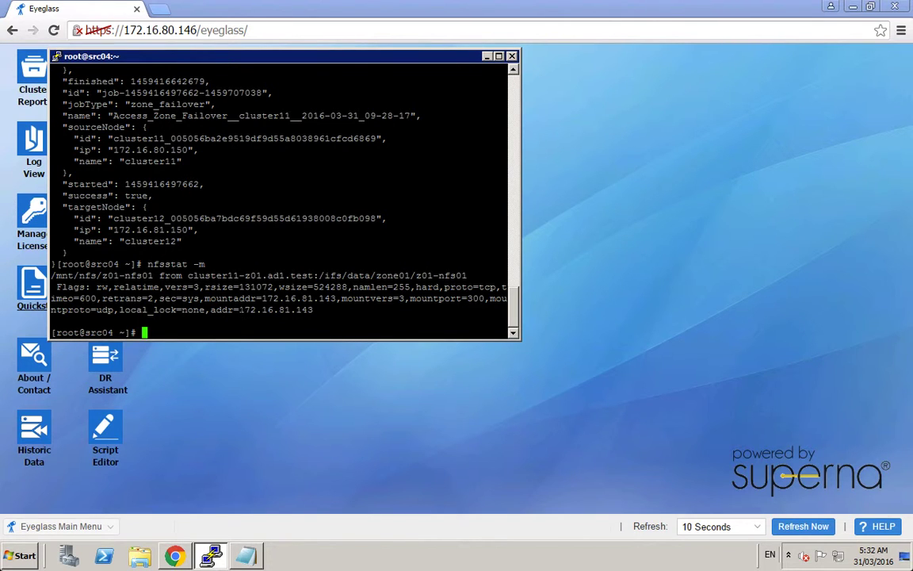
drag(238, 309, 315, 309)
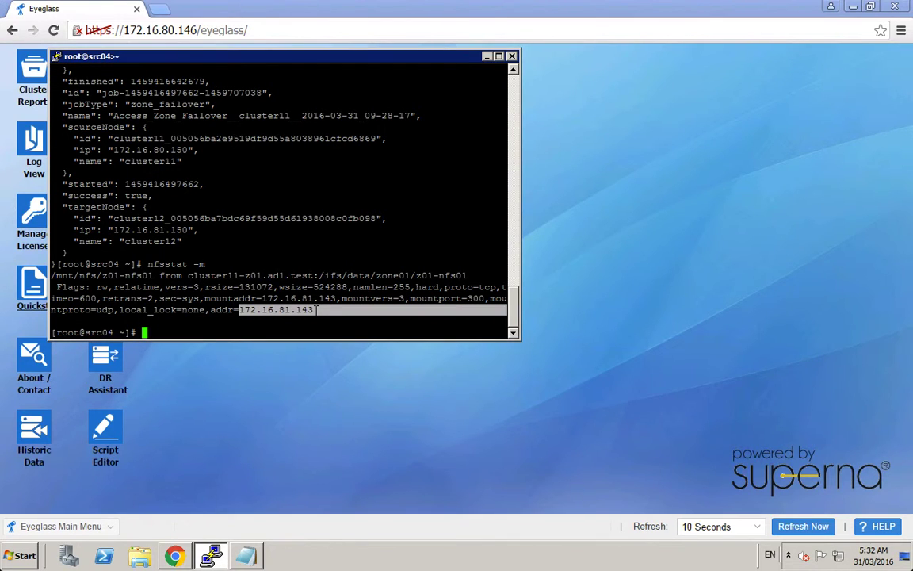
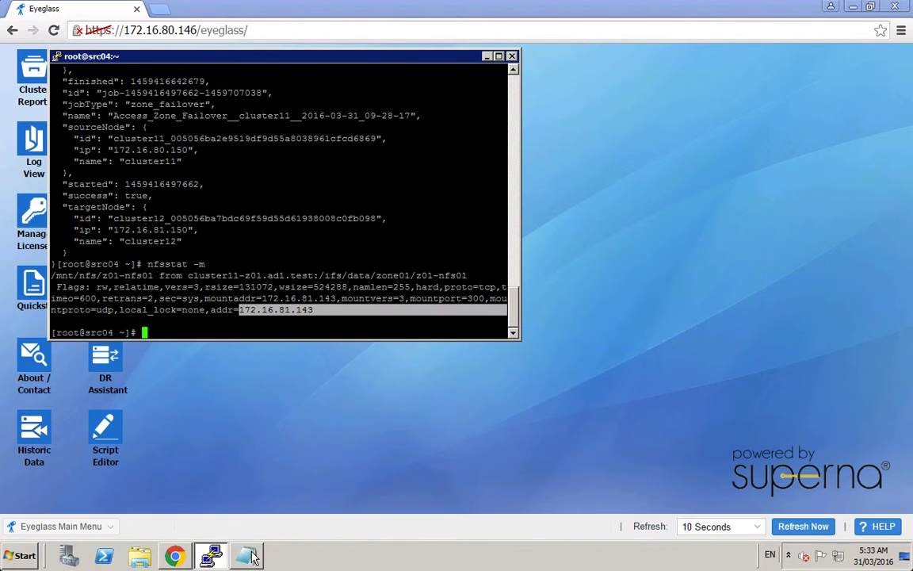
Submit a curl POST with the API key to fail zone-cluster12_zone01 back from cluster12 to cluster11, and query the status of the returned job ID.
key(shift+Insert)
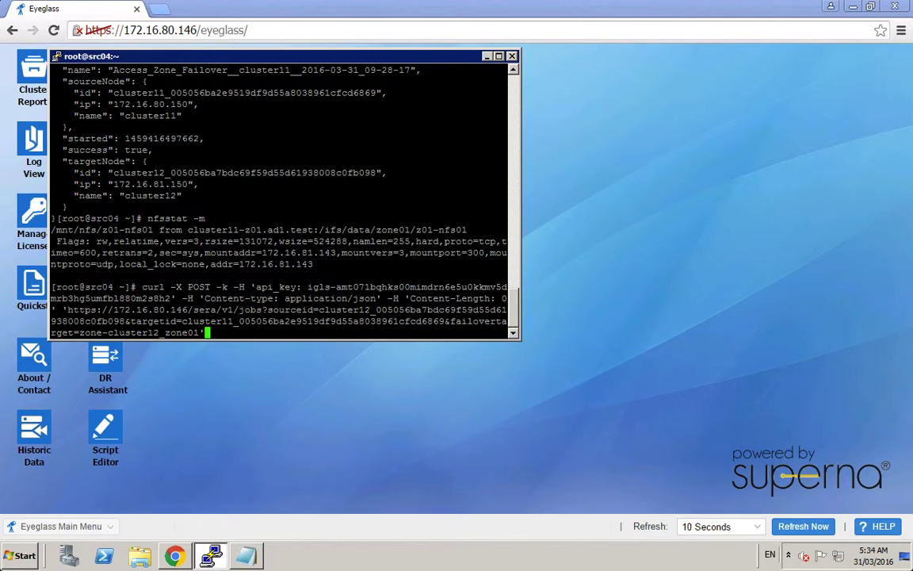
key(Return)
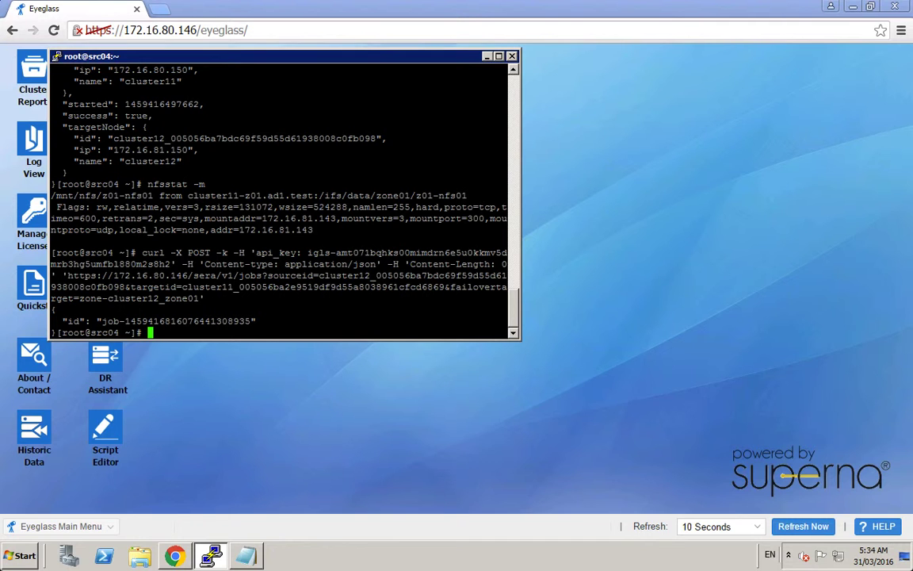
key(shift+Insert)
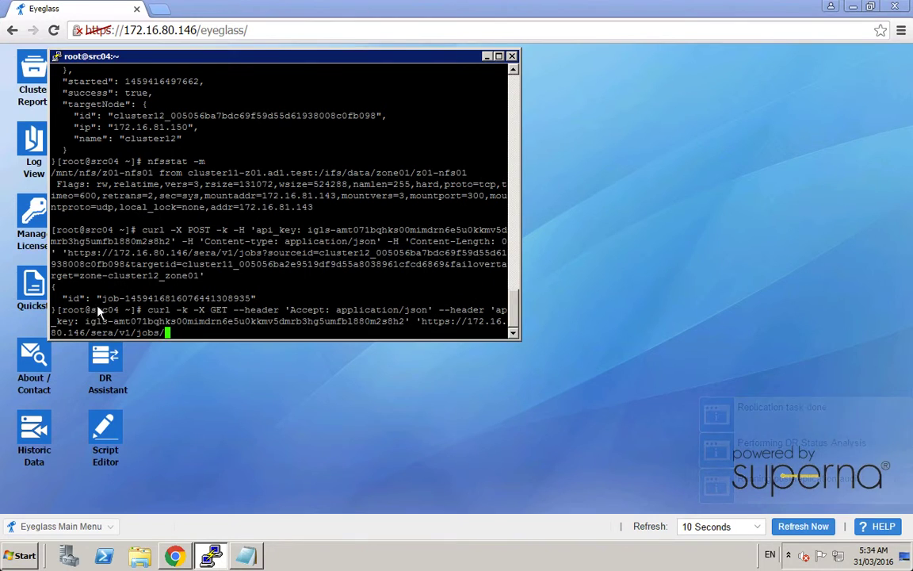
drag(101, 298, 250, 298)
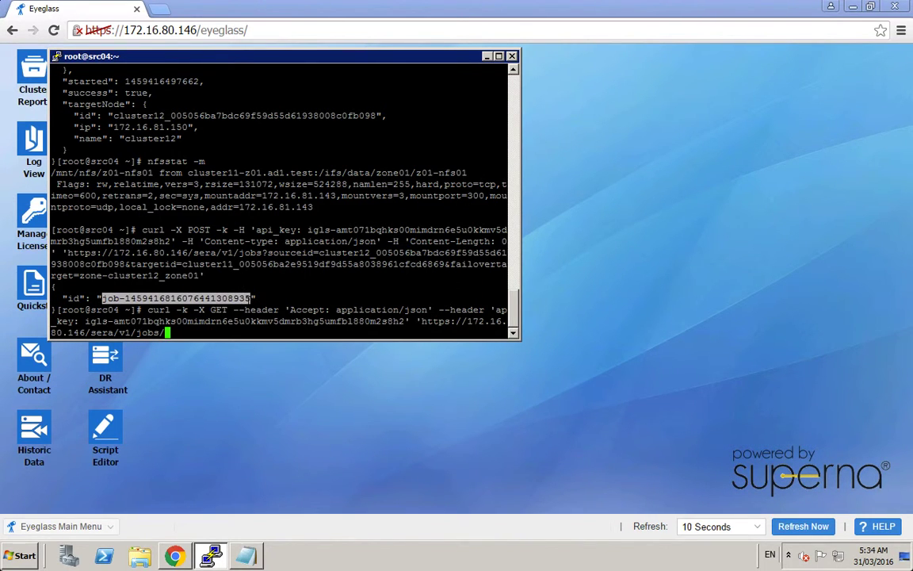
key(shift+Insert)
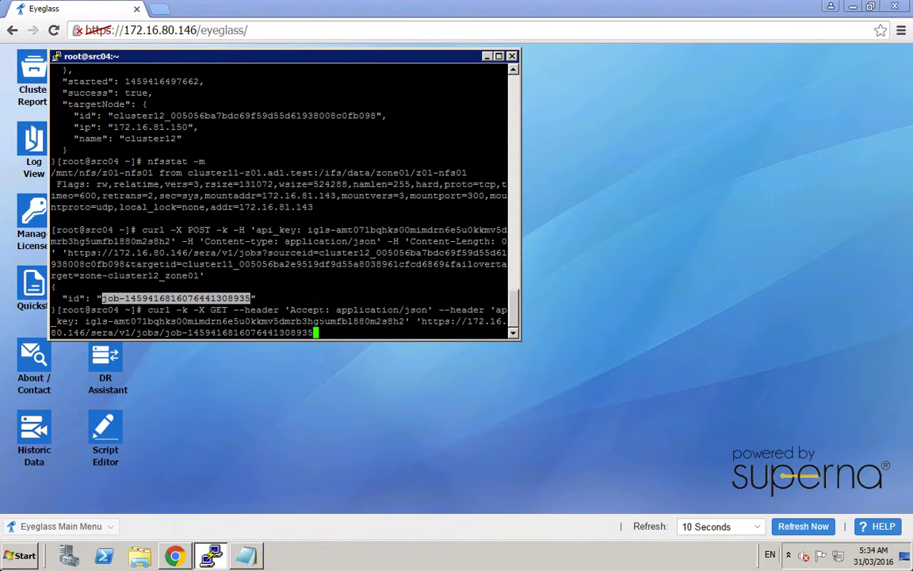
text(')
key(Return)
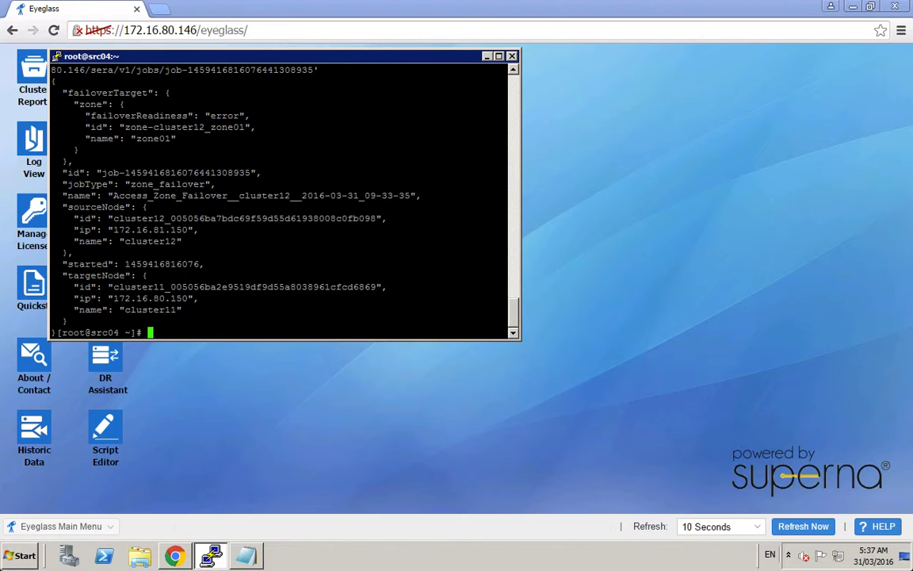
Rerun the cluster12 failback job's status query with its API key and examine the finished and success fields.
key(Up)
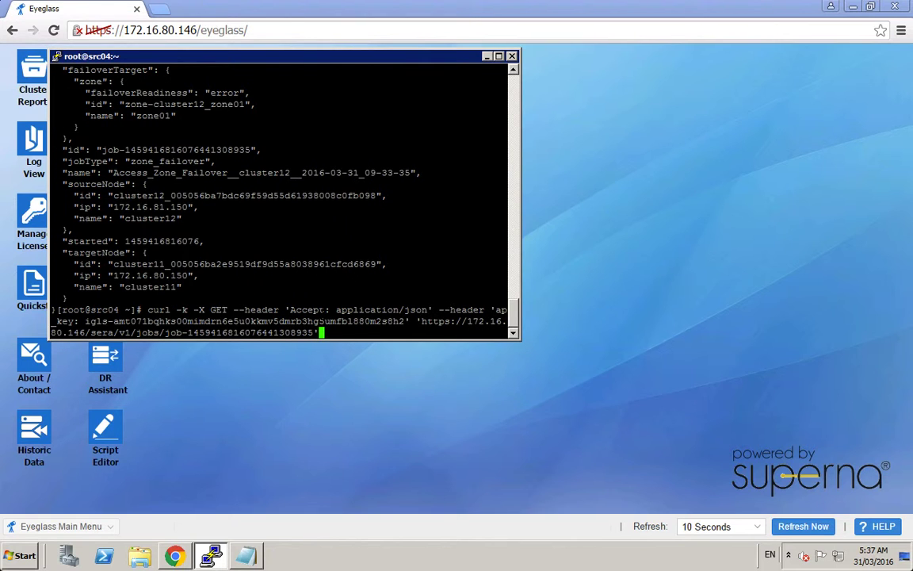
key(Return)
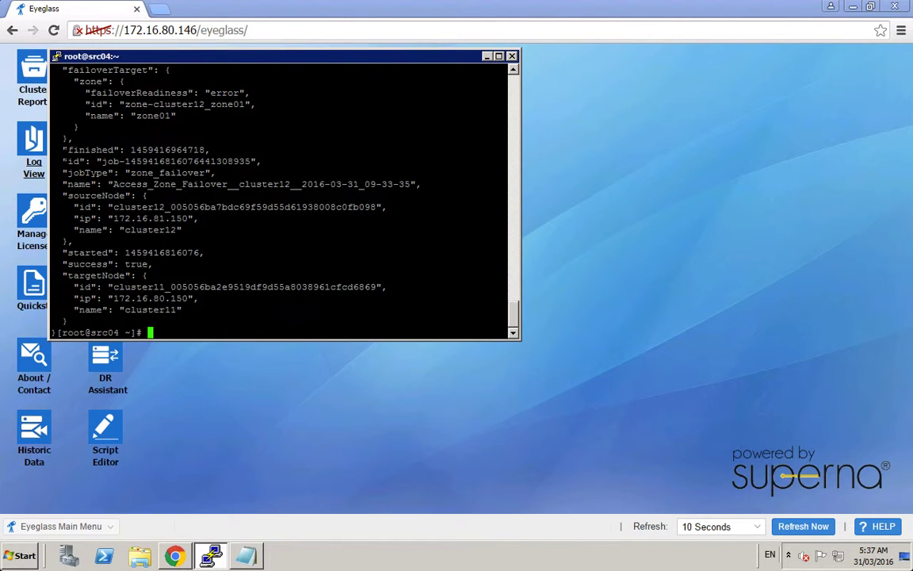
drag(63, 150, 210, 150)
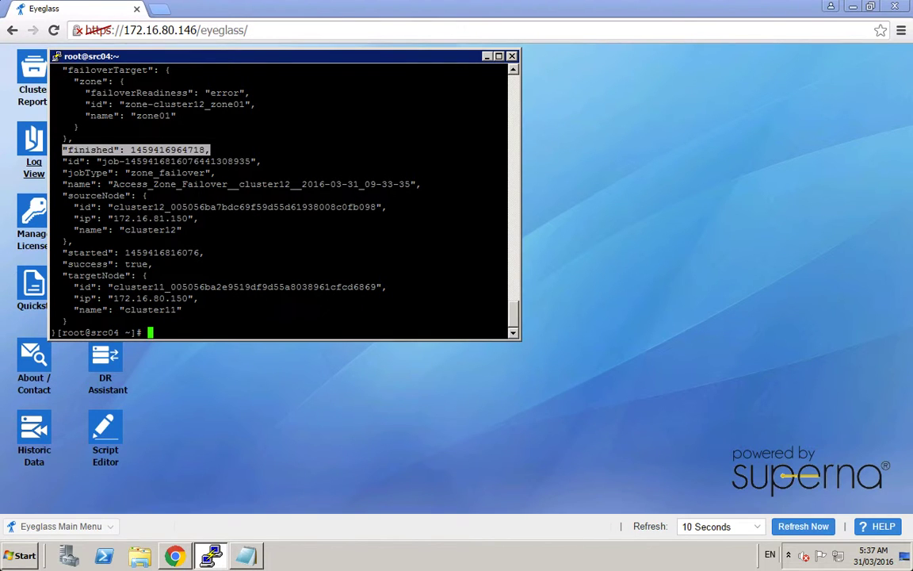
drag(62, 264, 153, 263)
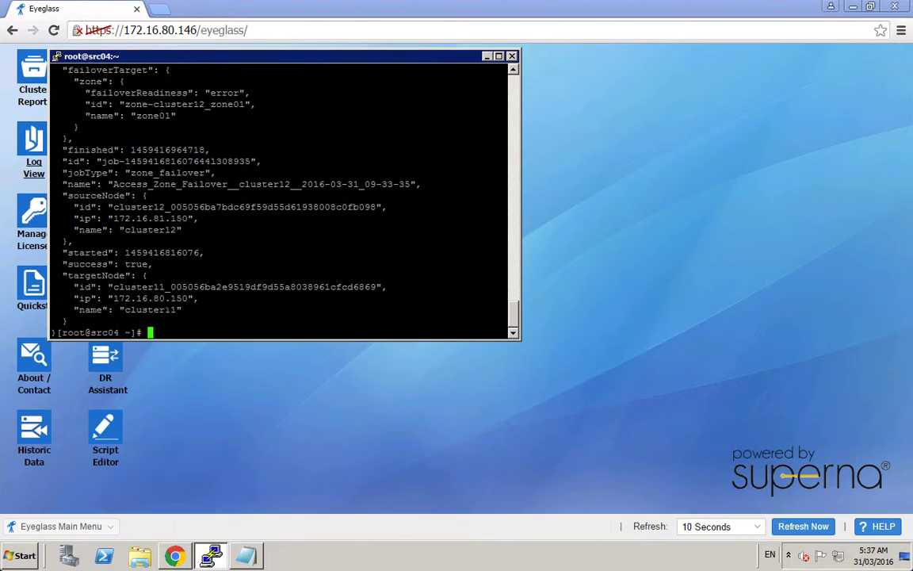
Run nfsstat -m to check which server address the NFS mount uses following the failback to cluster11.
text(nfsstat -m)
key(Return)
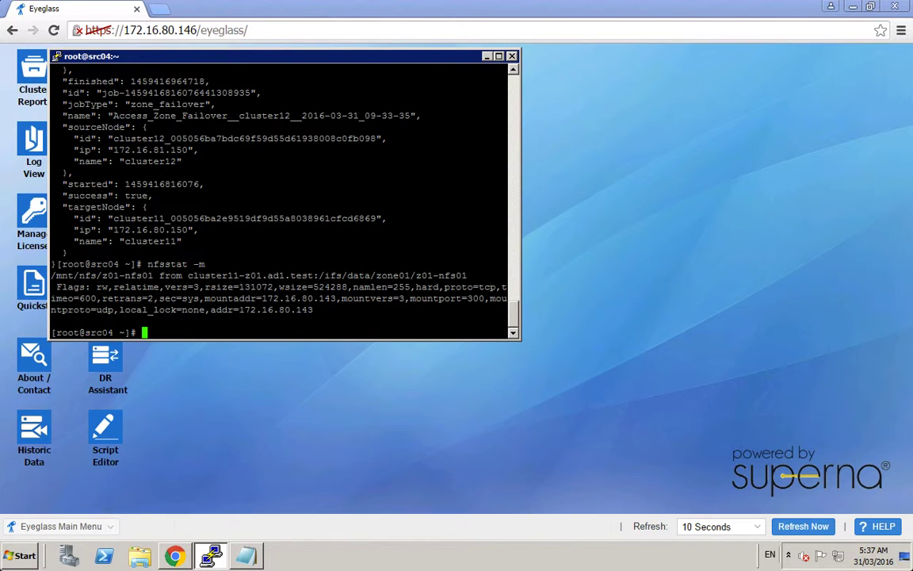
drag(239, 309, 313, 309)
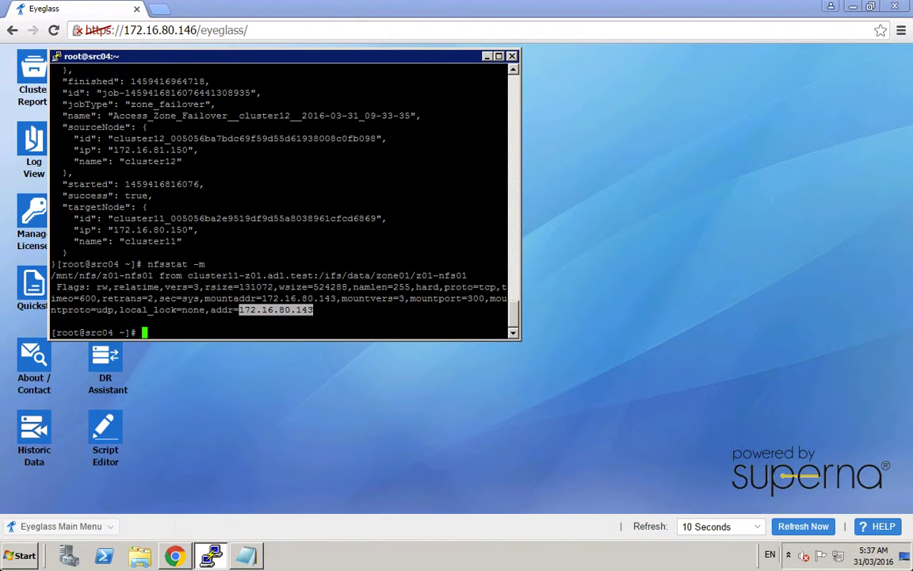